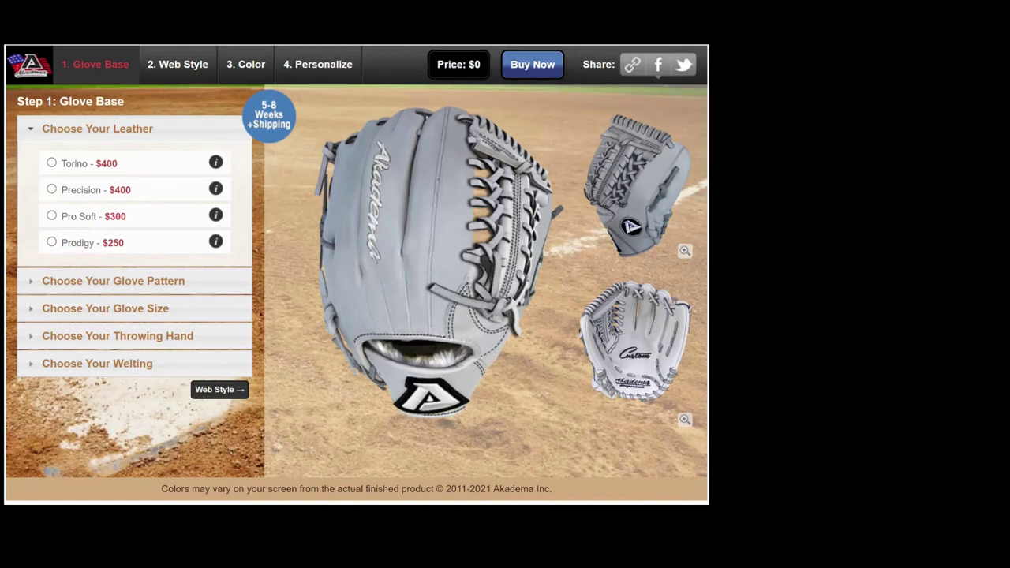
Step: Preview the glove's back and palm views, ending on the back view
{"action": "left_click", "coordinate": [686, 254]}
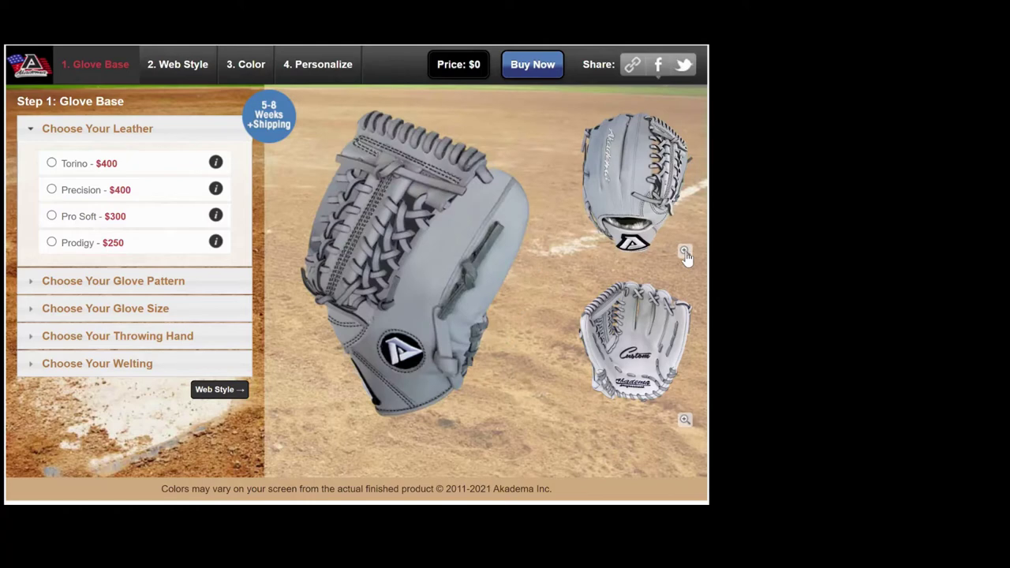
{"action": "left_click", "coordinate": [688, 420]}
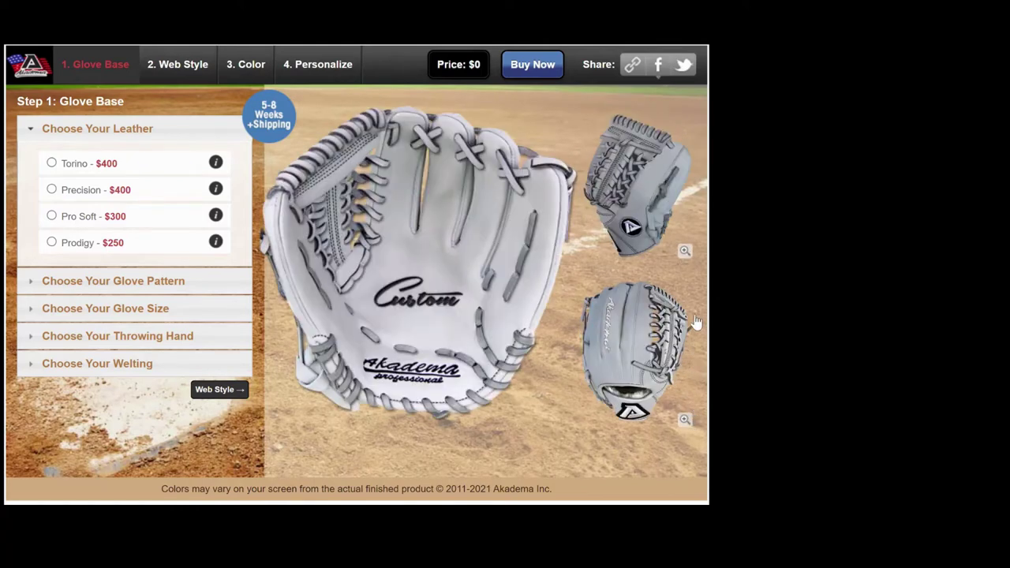
{"action": "left_click", "coordinate": [689, 257]}
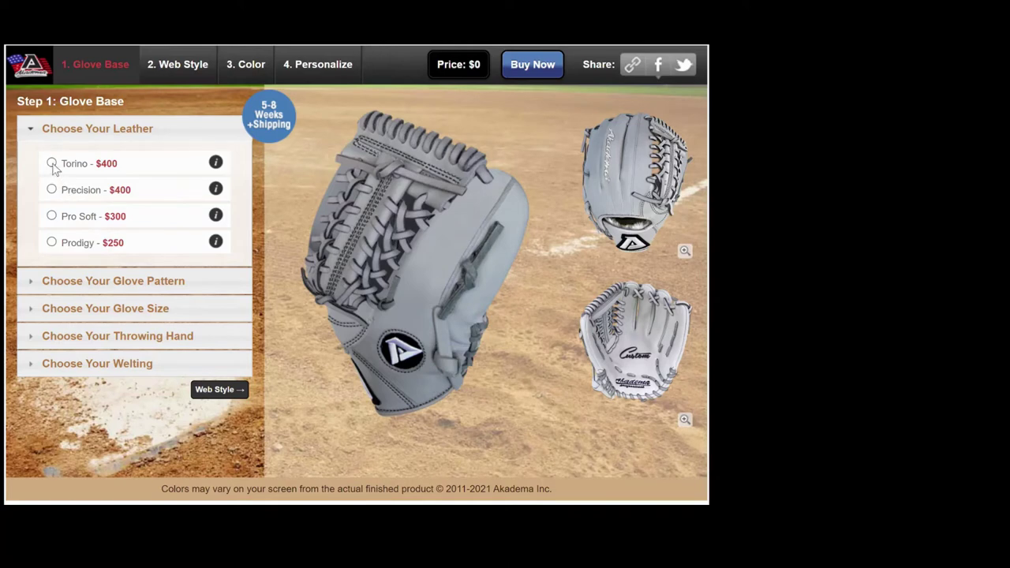
Step: Try the Pro Soft, Prodigy and Precision leathers, then settle on Torino leather
{"action": "left_click", "coordinate": [51, 164]}
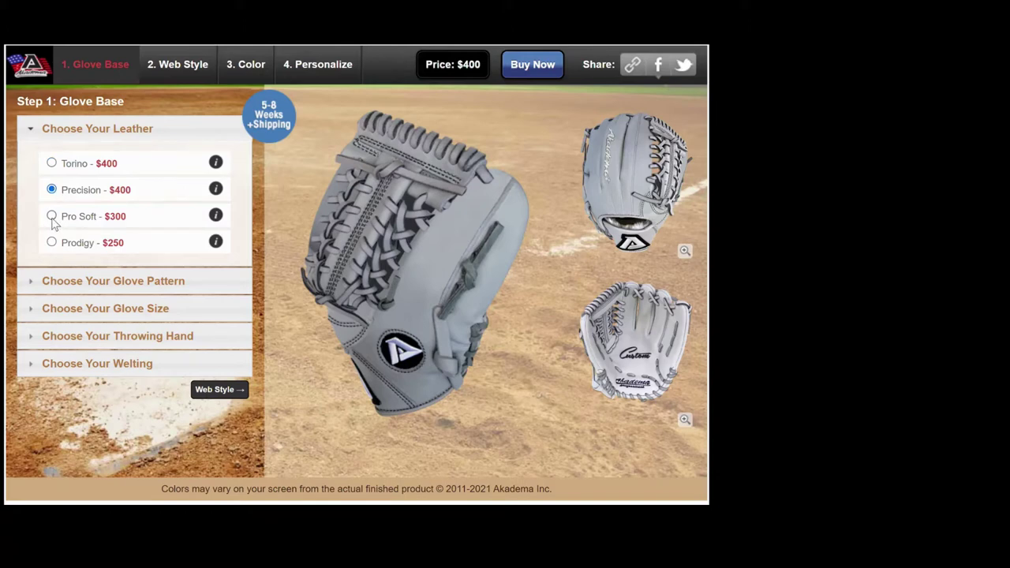
{"action": "left_click", "coordinate": [51, 218]}
{"action": "left_click", "coordinate": [52, 243]}
{"action": "left_click", "coordinate": [52, 190]}
{"action": "left_click", "coordinate": [52, 165]}
{"action": "left_click", "coordinate": [73, 282]}
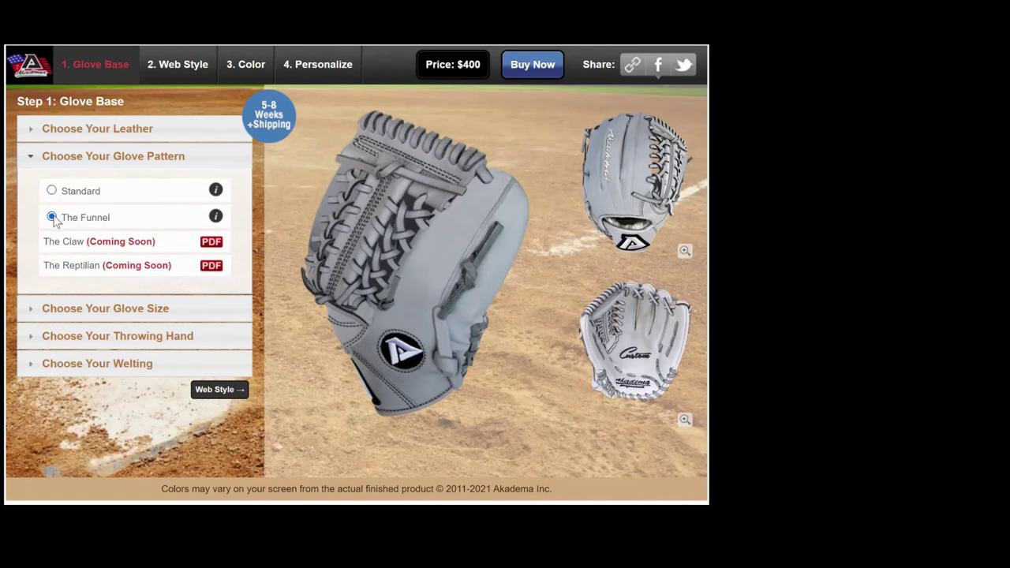
Step: Choose the glove size and Single Welts welting, then continue to the Web Style step
{"action": "left_click", "coordinate": [77, 308]}
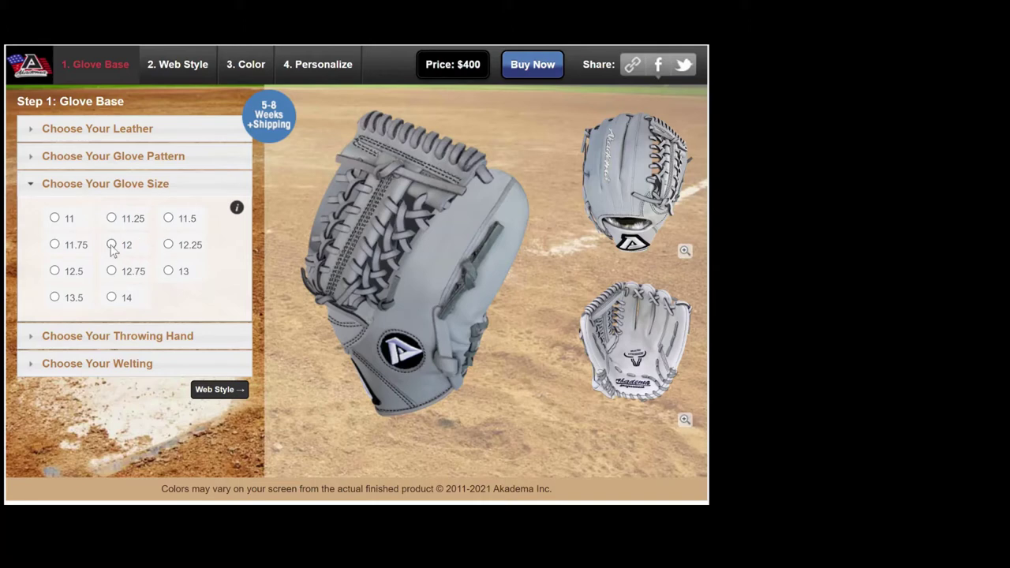
{"action": "left_click", "coordinate": [91, 336]}
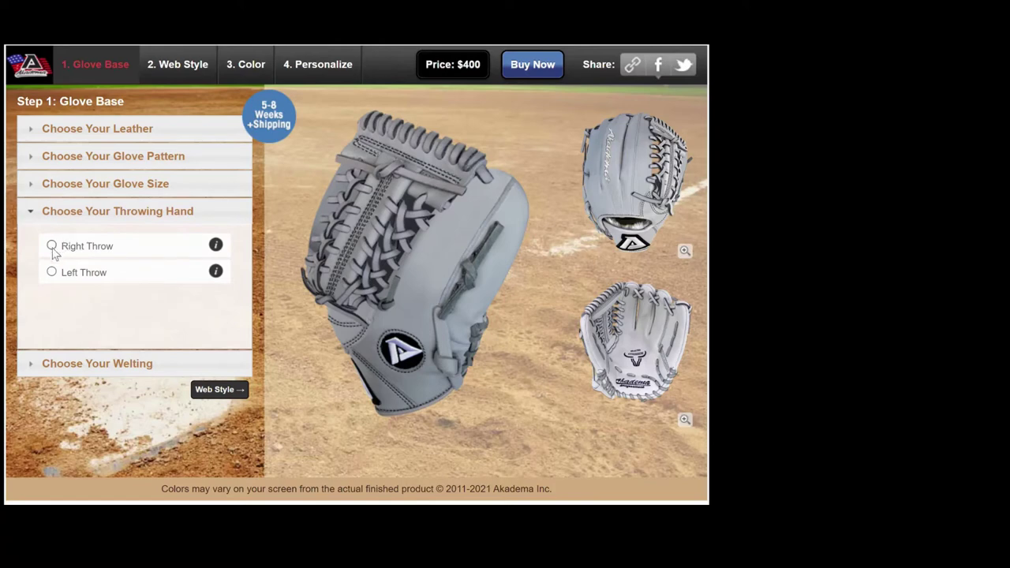
{"action": "left_click", "coordinate": [105, 366]}
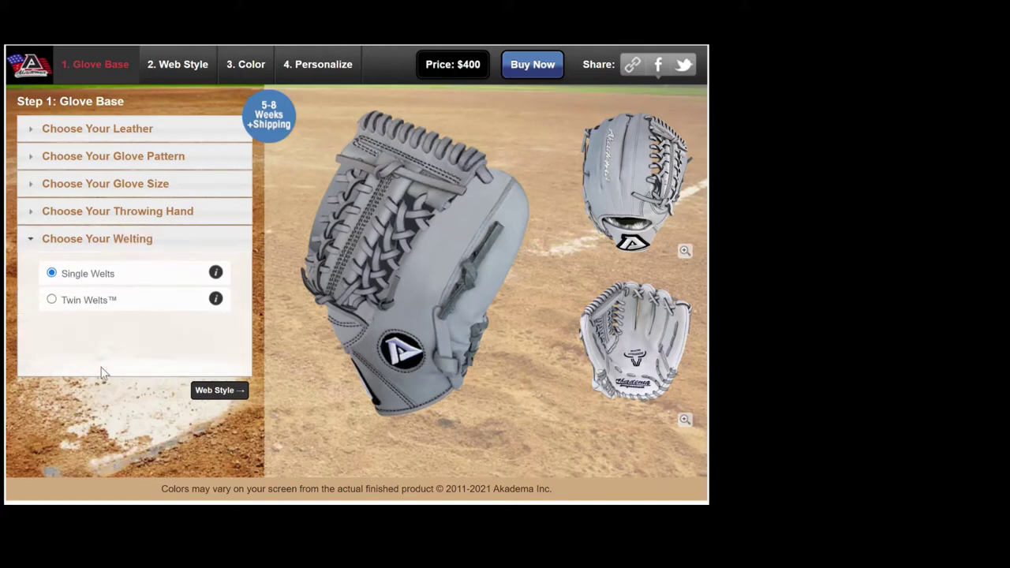
{"action": "left_click", "coordinate": [52, 274]}
{"action": "left_click", "coordinate": [219, 390]}
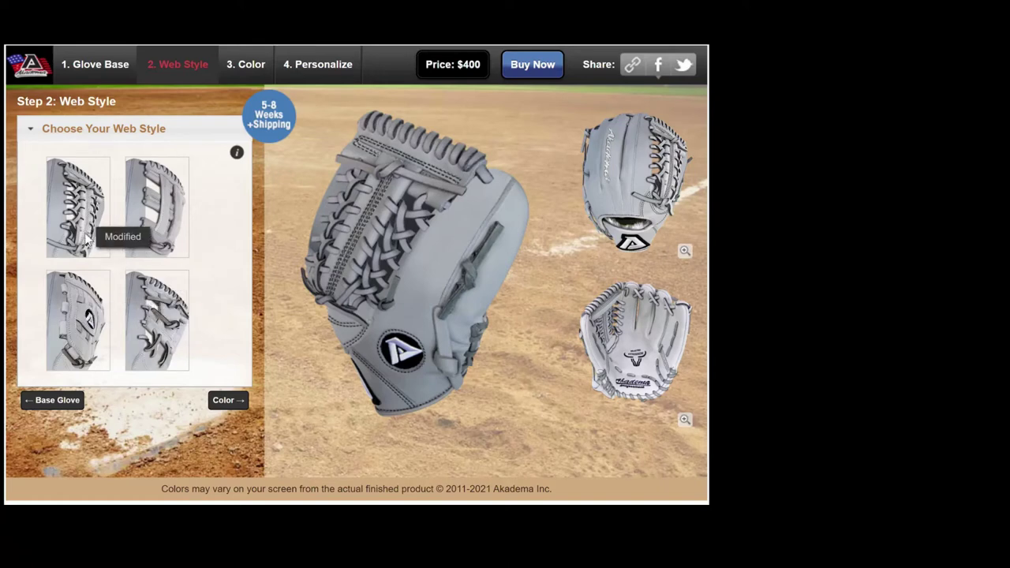
Step: Preview the Beehive and I Web styles, settle on the H Web, then continue to Color
{"action": "left_click", "coordinate": [144, 239]}
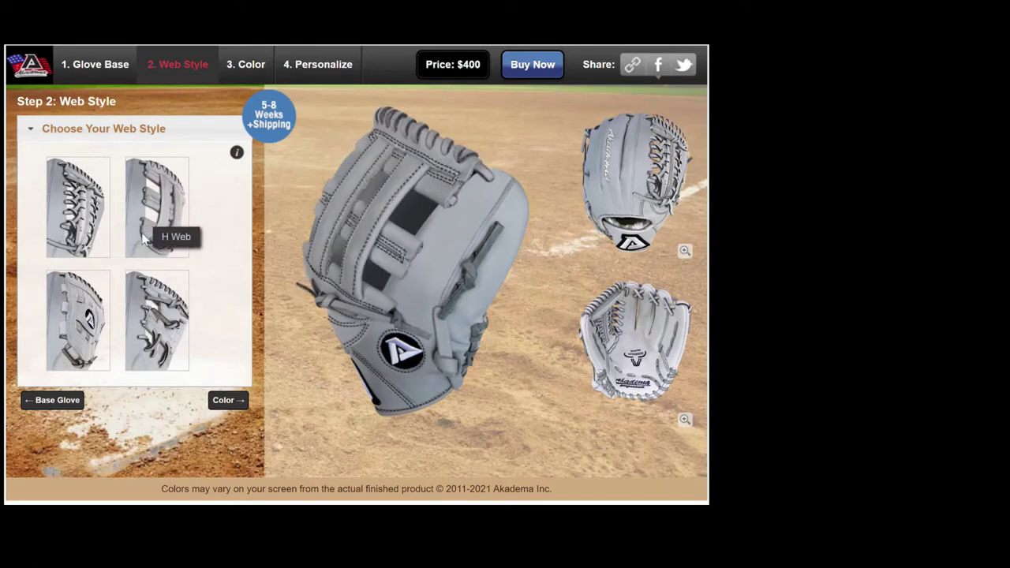
{"action": "left_click", "coordinate": [79, 317]}
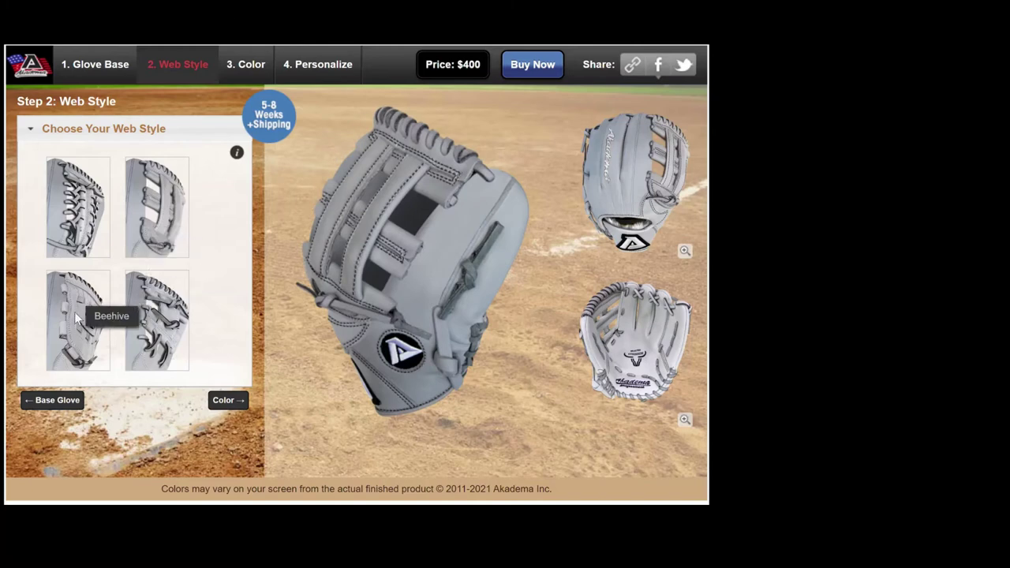
{"action": "left_click", "coordinate": [140, 319]}
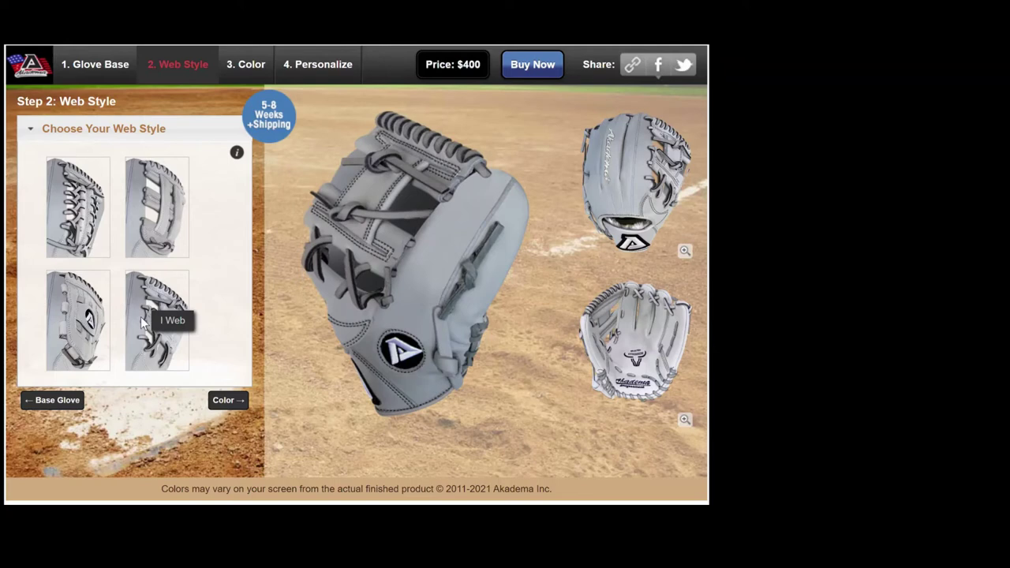
{"action": "left_click", "coordinate": [170, 202]}
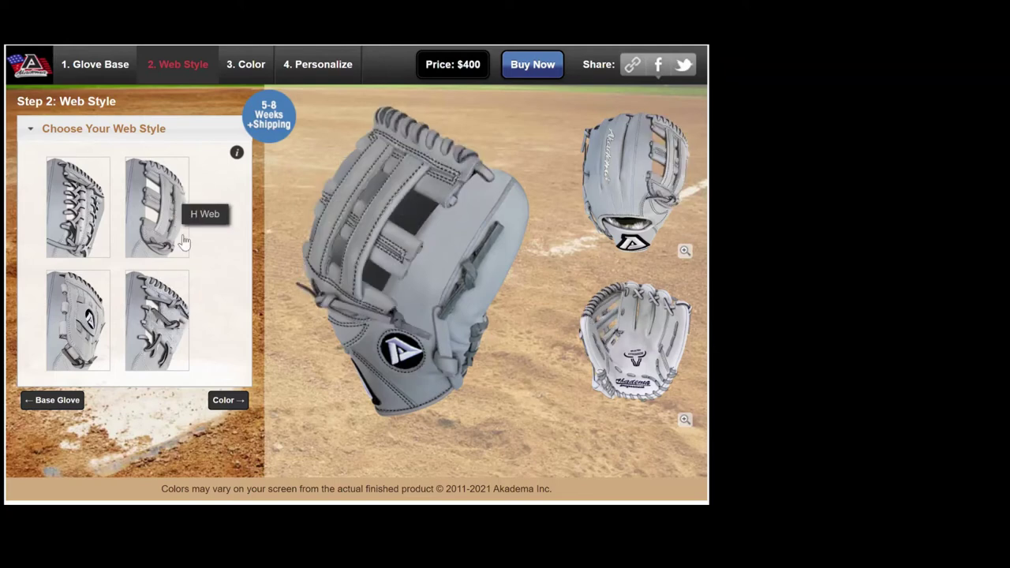
{"action": "left_click", "coordinate": [225, 402]}
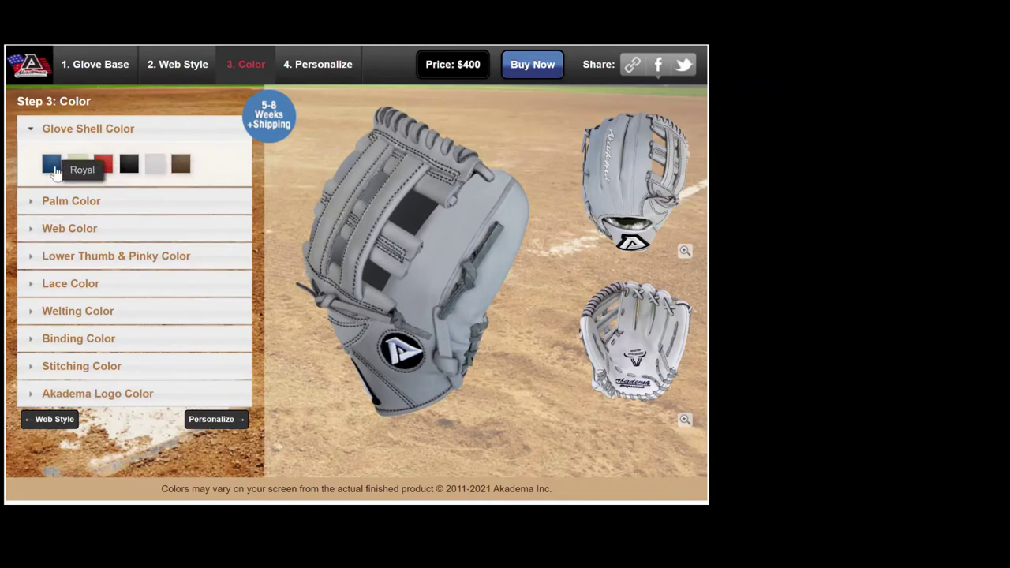
Step: Make the glove shell Royal blue and the palm red
{"action": "left_click", "coordinate": [55, 172]}
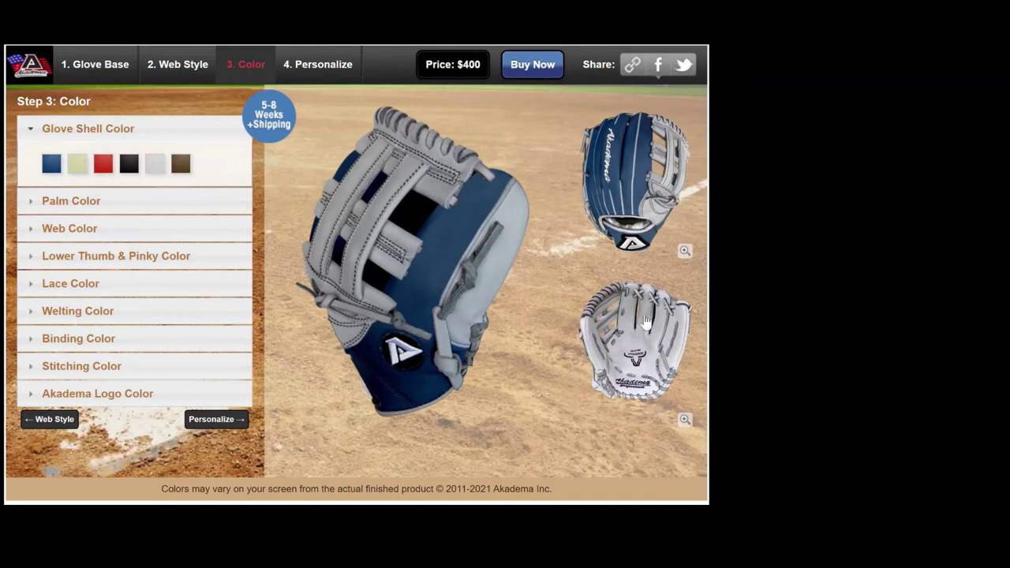
{"action": "left_click", "coordinate": [686, 254]}
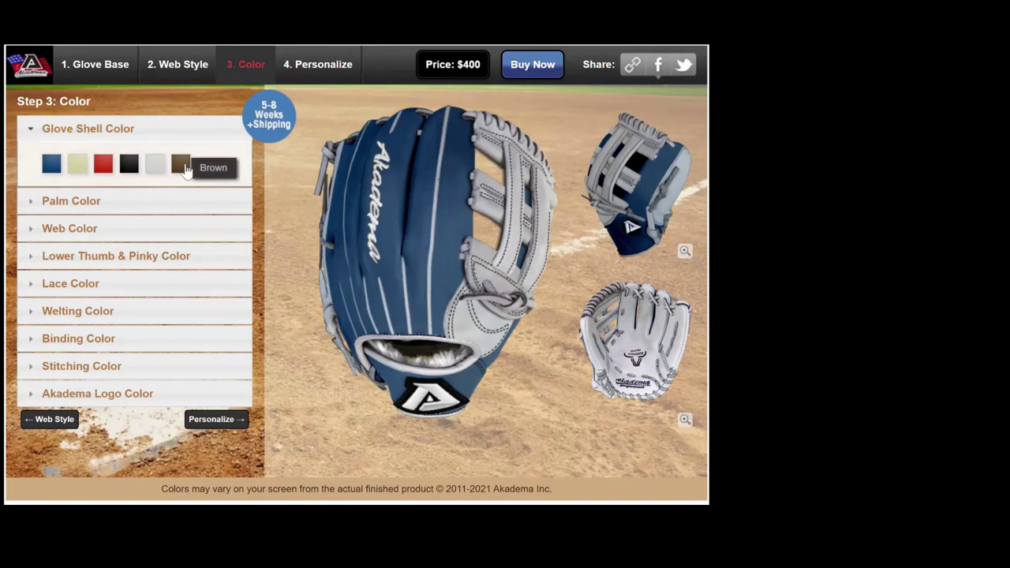
{"action": "left_click", "coordinate": [87, 200]}
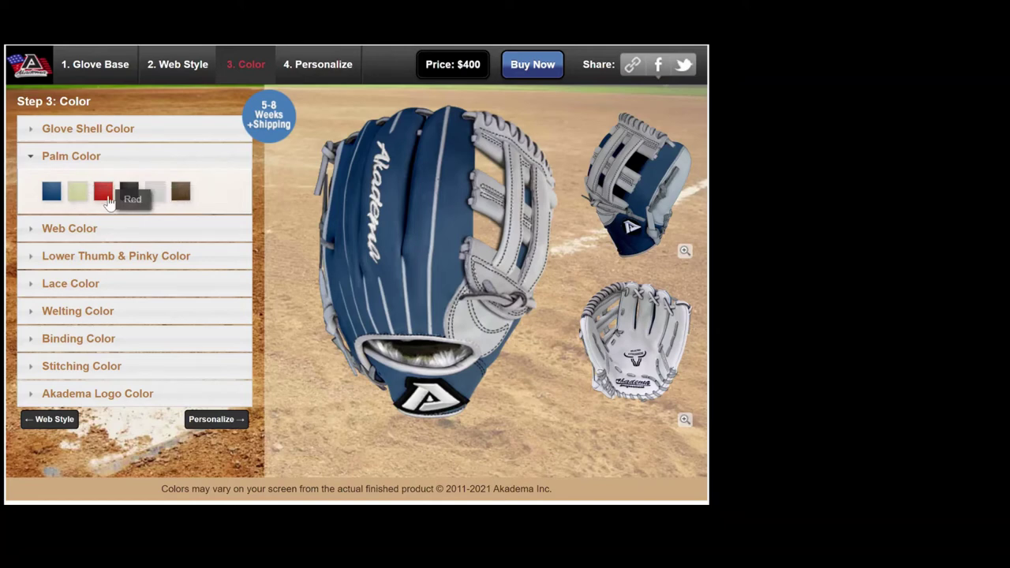
{"action": "left_click", "coordinate": [104, 201]}
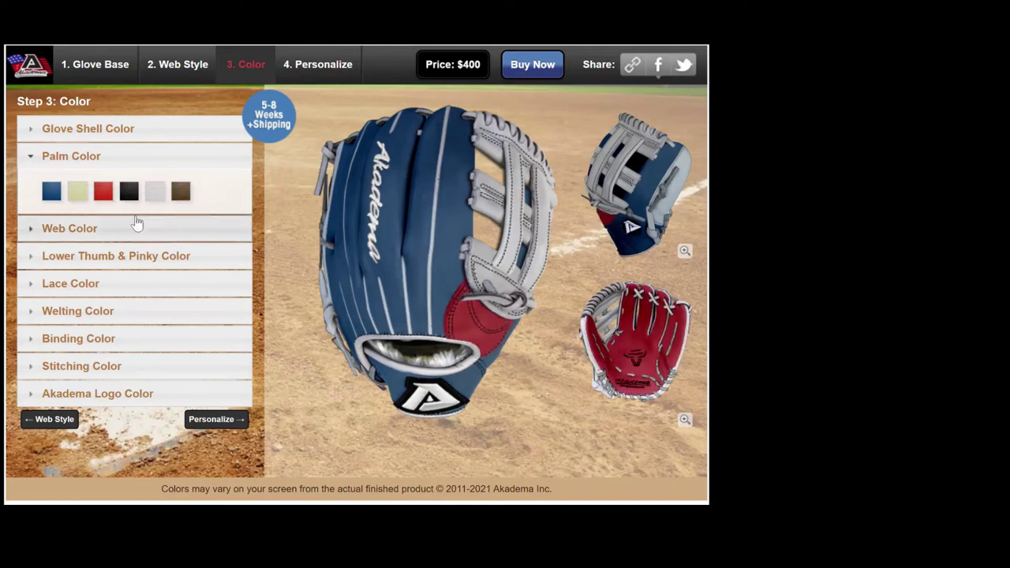
{"action": "left_click", "coordinate": [154, 193]}
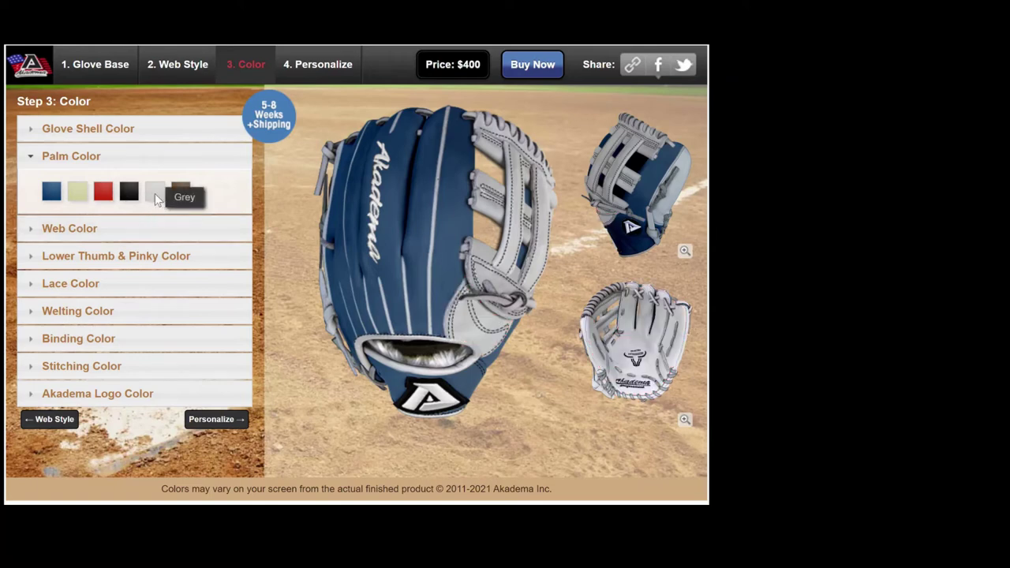
{"action": "left_click", "coordinate": [111, 194]}
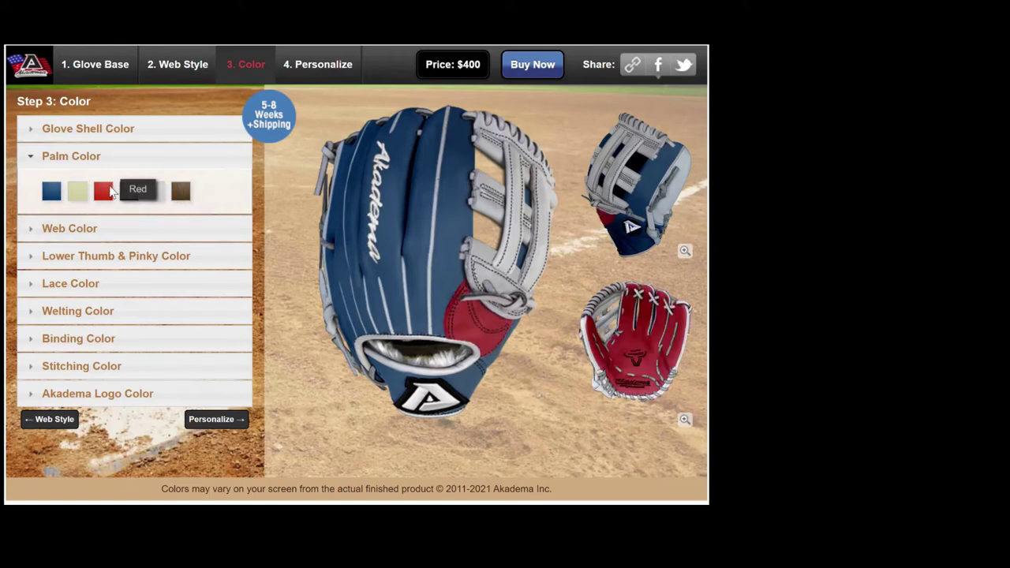
Step: Color the web red and the lower thumb and pinky brown, then view the back
{"action": "left_click", "coordinate": [86, 227]}
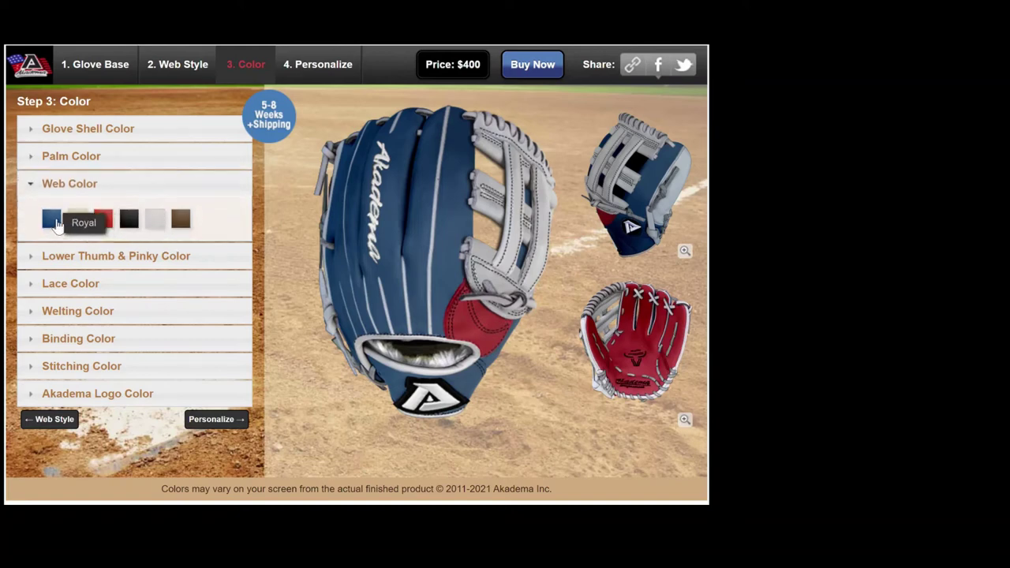
{"action": "left_click", "coordinate": [57, 225]}
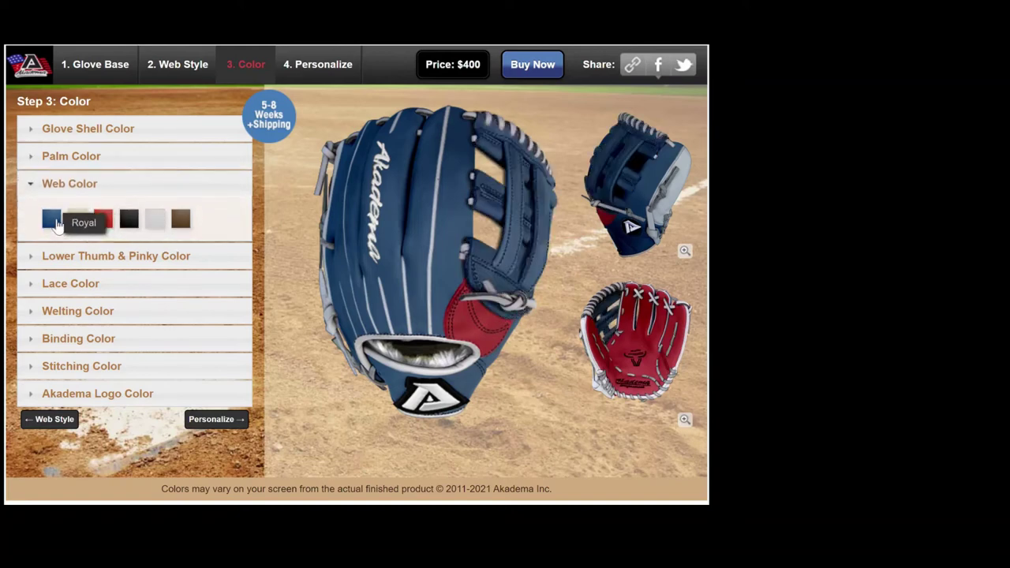
{"action": "left_click", "coordinate": [100, 225]}
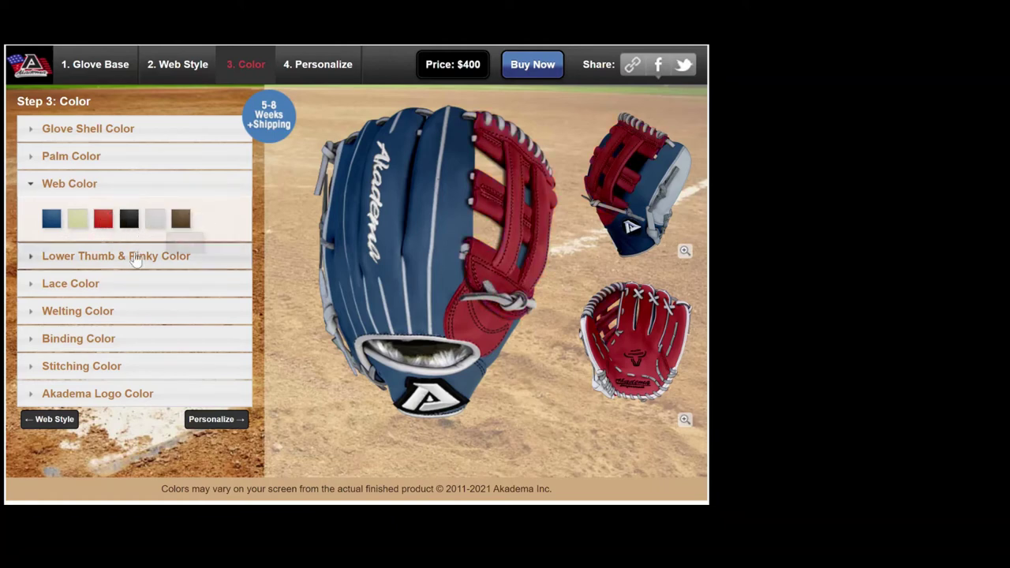
{"action": "left_click", "coordinate": [187, 256]}
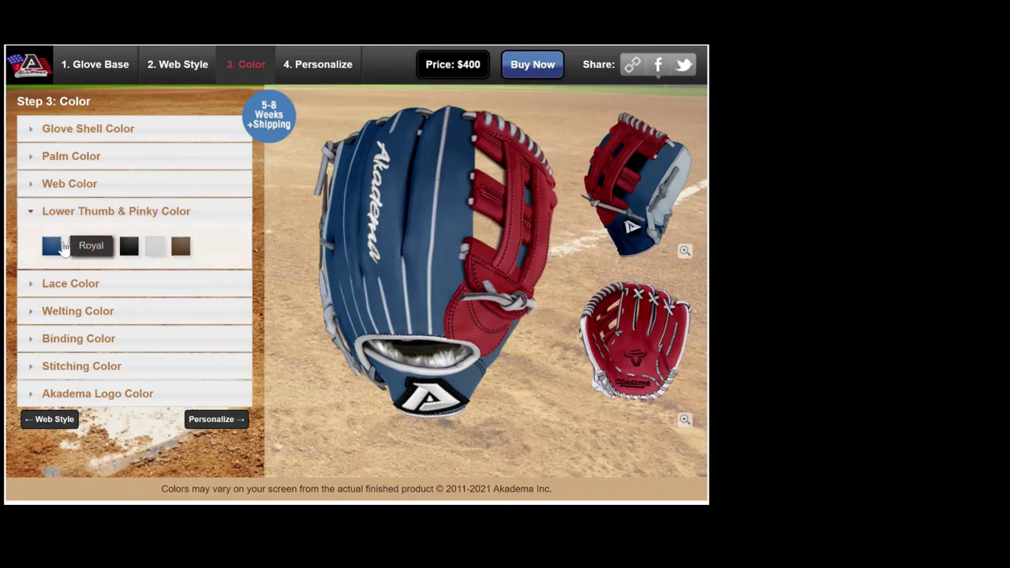
{"action": "left_click", "coordinate": [181, 255]}
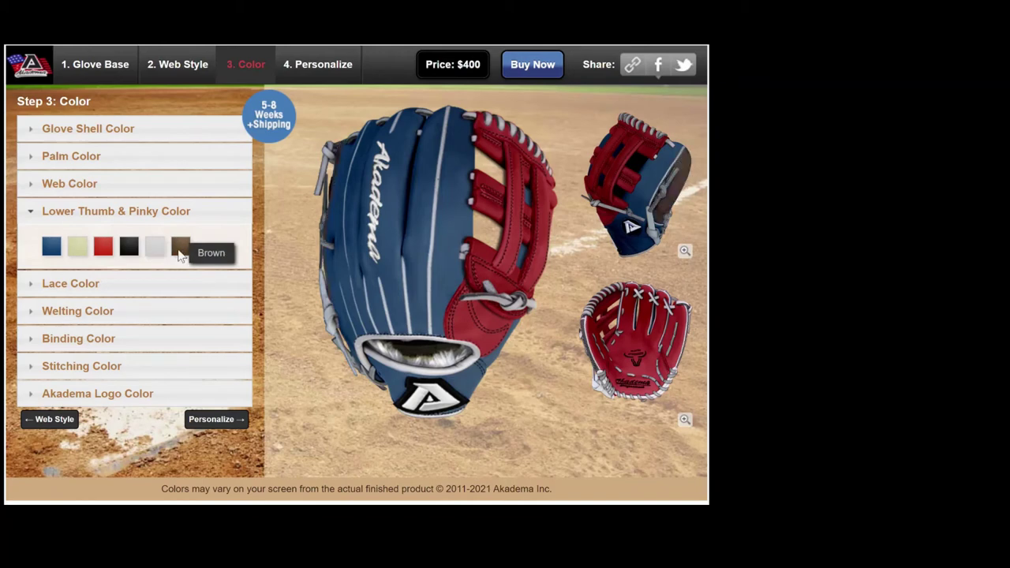
{"action": "left_click", "coordinate": [685, 251]}
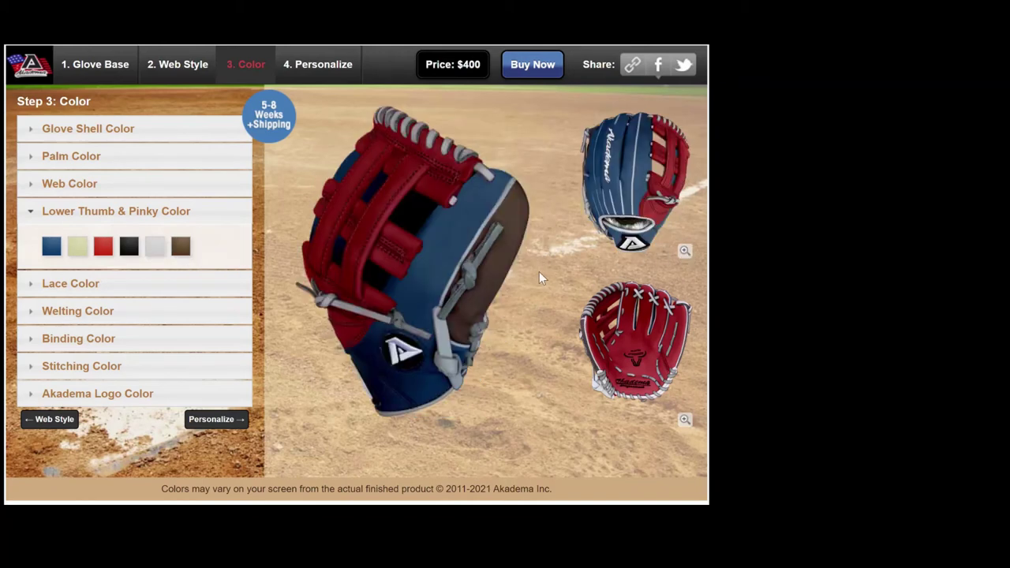
Step: Set the laces to Sandstone and the welting to Black
{"action": "left_click", "coordinate": [139, 283]}
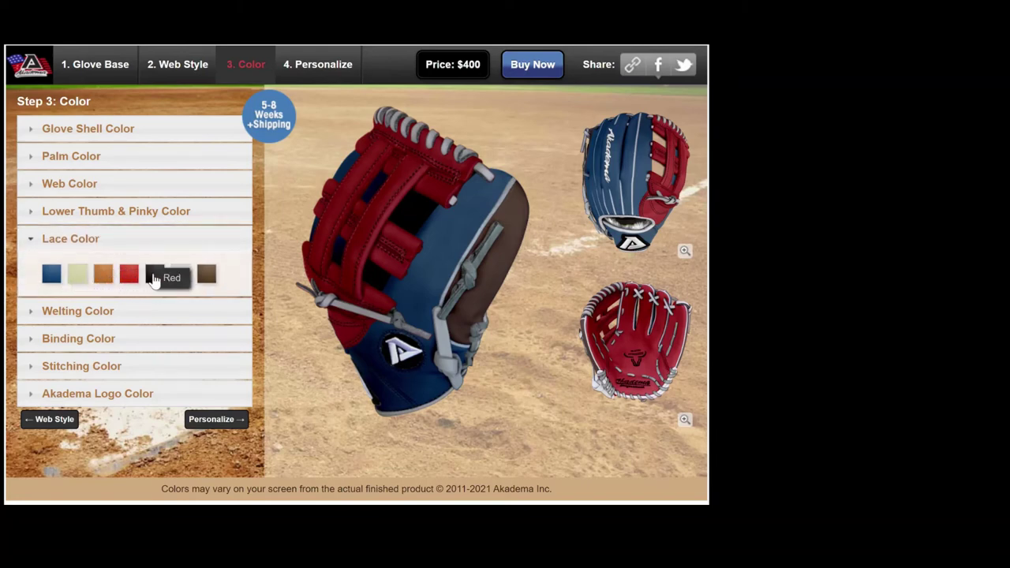
{"action": "left_click", "coordinate": [208, 281]}
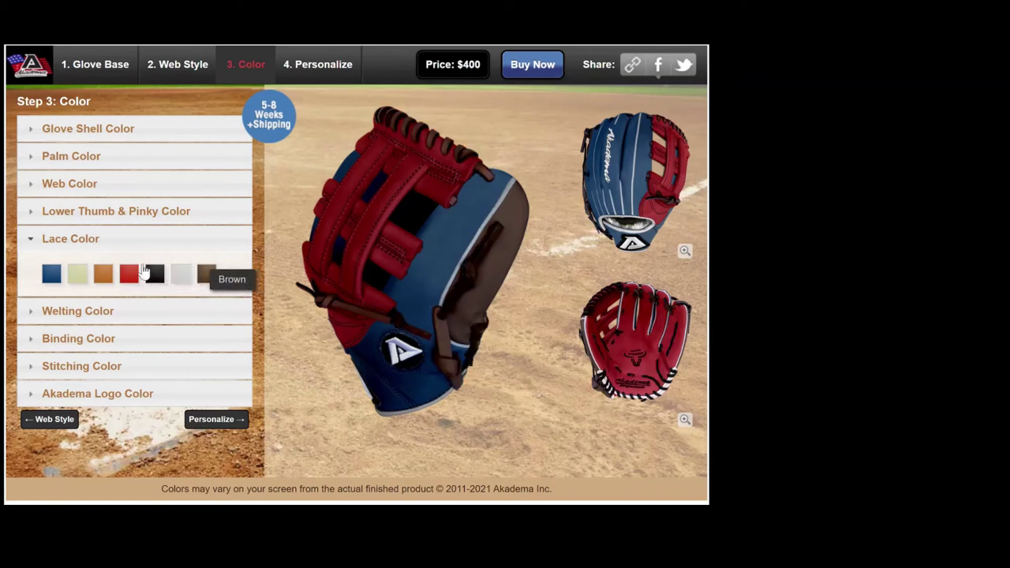
{"action": "left_click", "coordinate": [76, 272]}
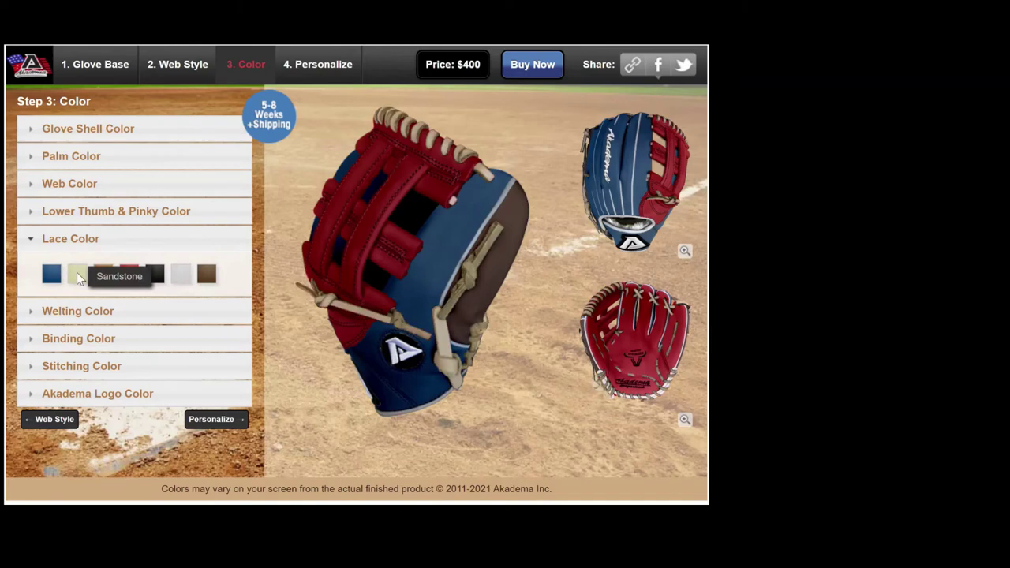
{"action": "left_click", "coordinate": [118, 314]}
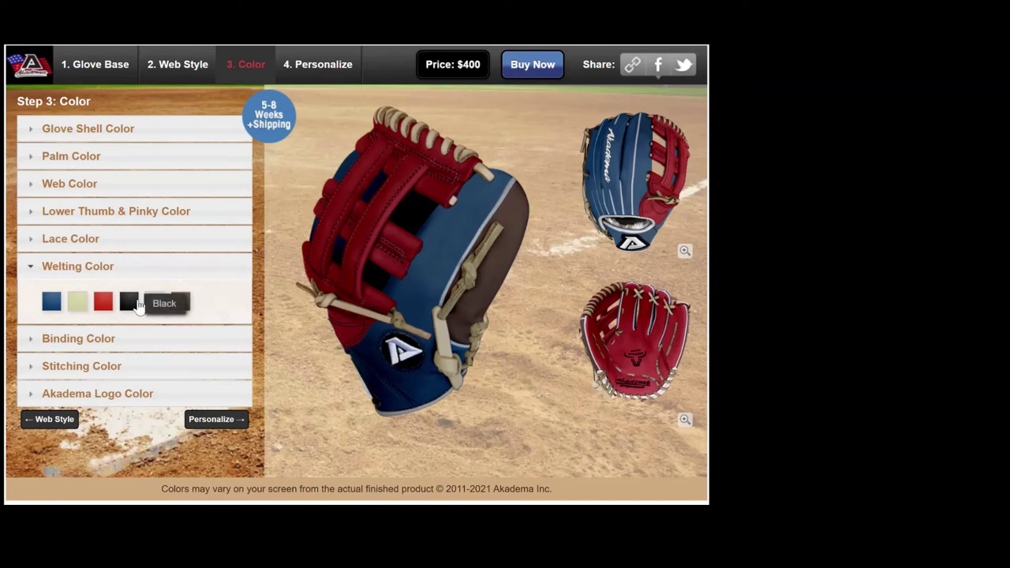
{"action": "left_click", "coordinate": [131, 304]}
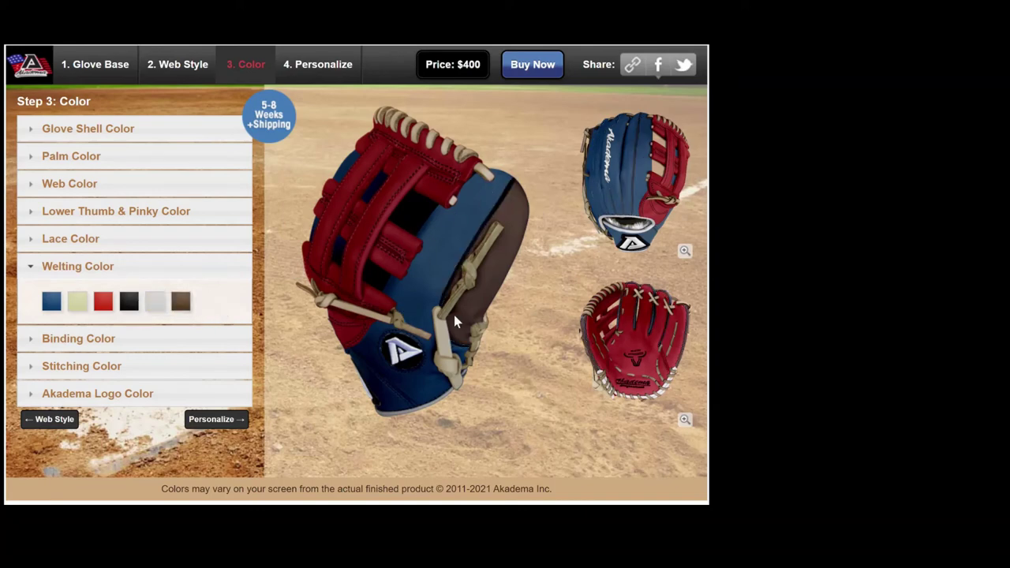
Step: Set Royal binding, red stitching and a white Akadema logo
{"action": "left_click", "coordinate": [192, 347]}
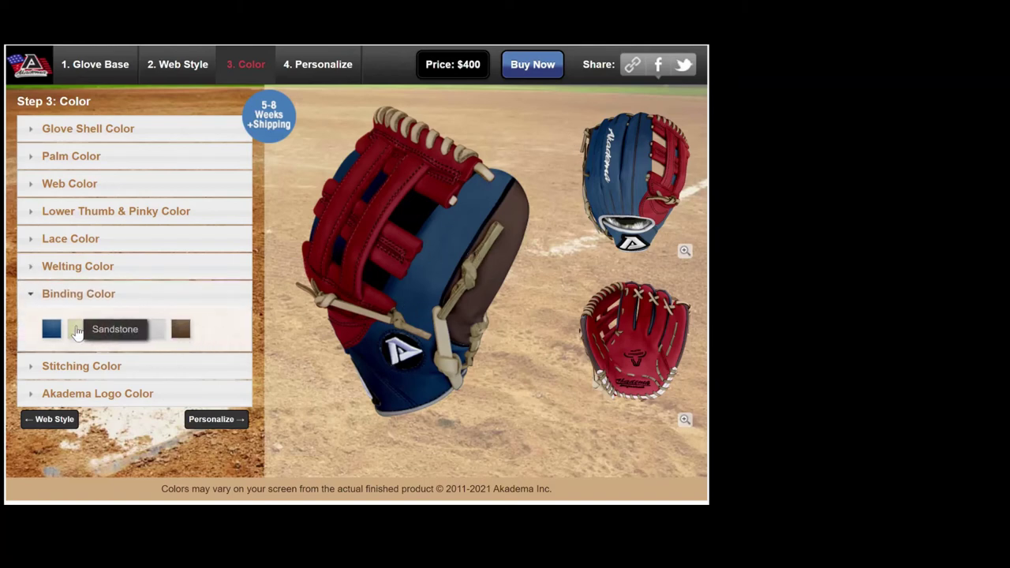
{"action": "left_click", "coordinate": [57, 334]}
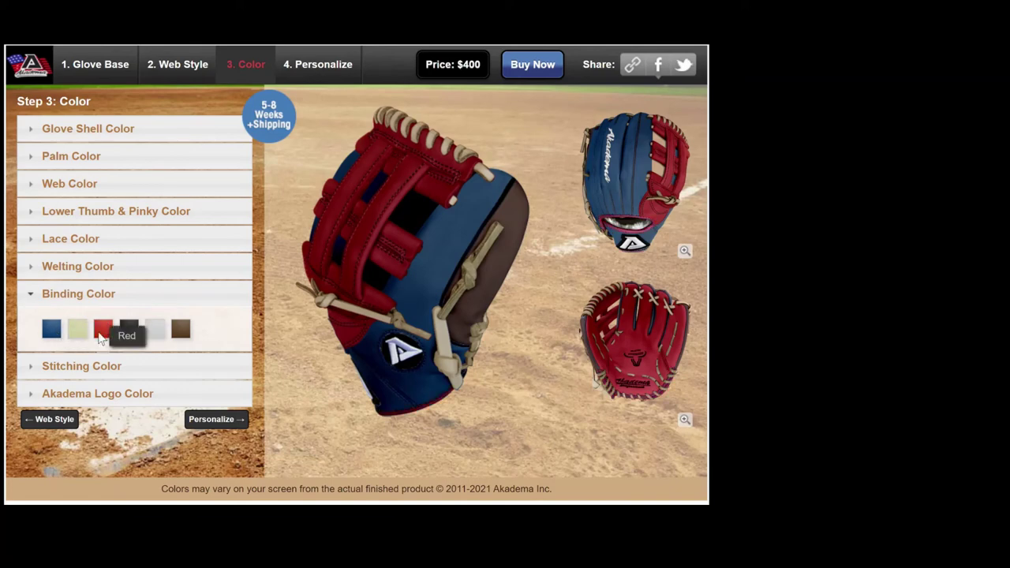
{"action": "left_click", "coordinate": [122, 366]}
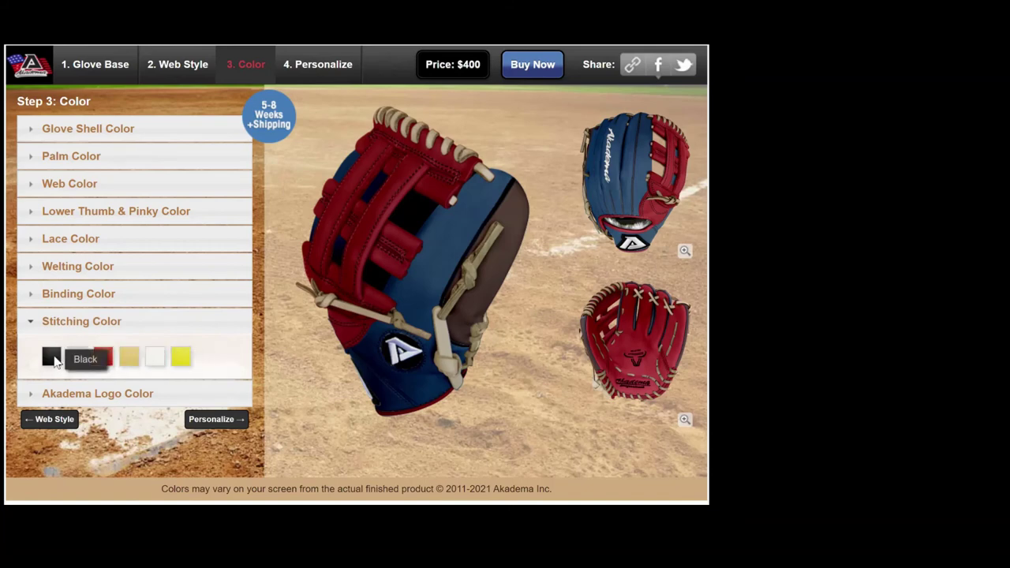
{"action": "left_click", "coordinate": [182, 361]}
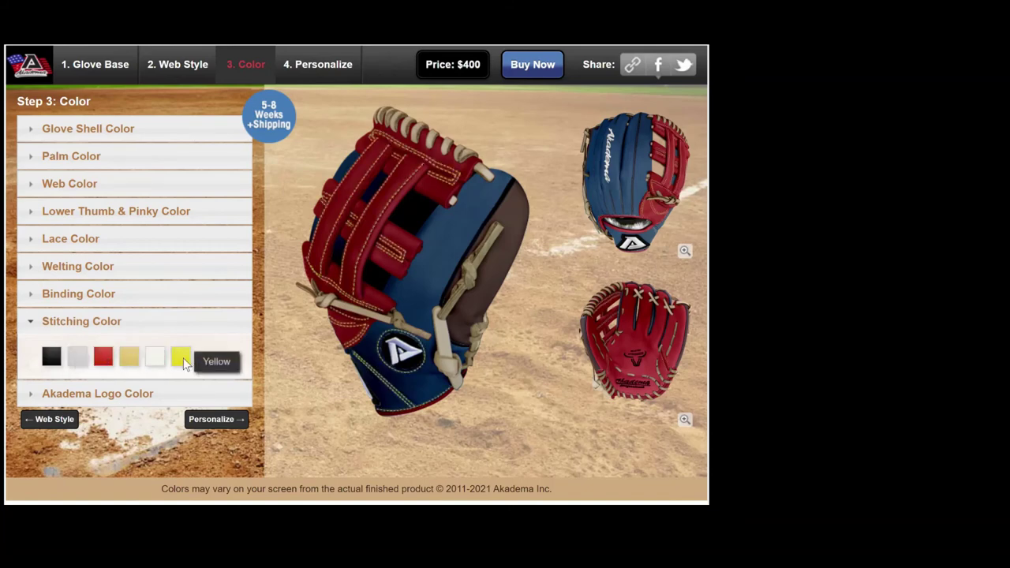
{"action": "left_click", "coordinate": [104, 360]}
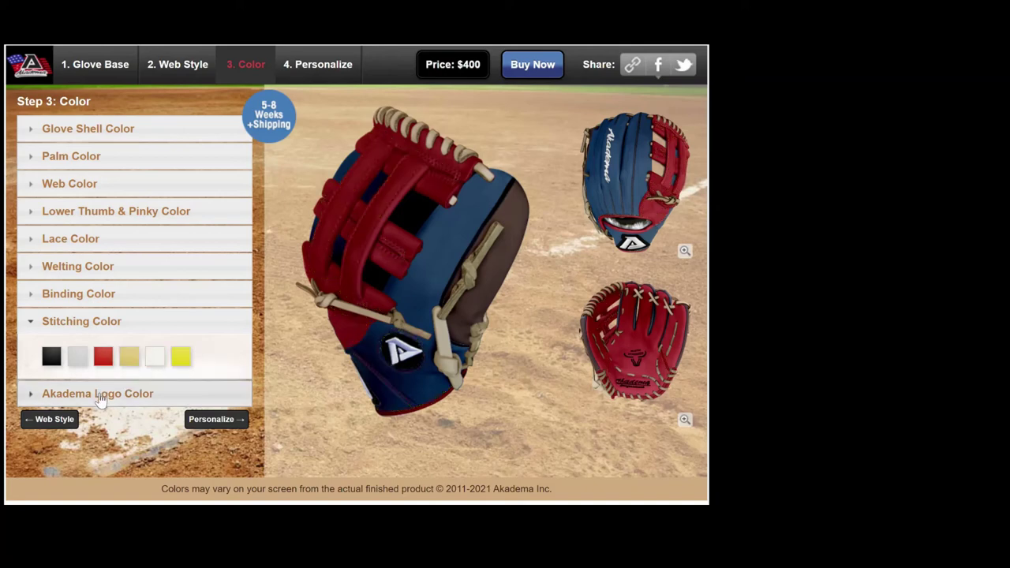
{"action": "left_click", "coordinate": [101, 393]}
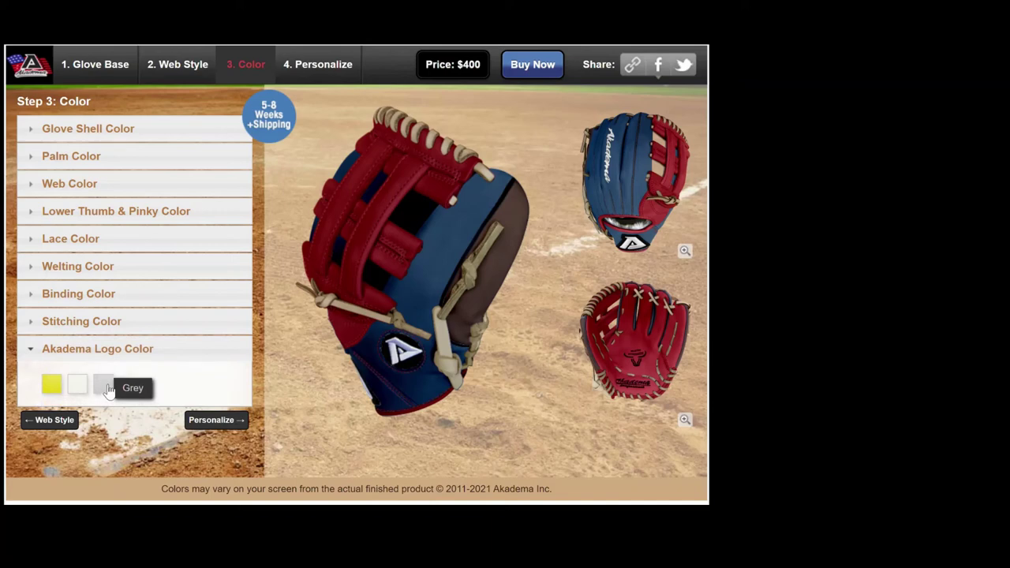
{"action": "left_click", "coordinate": [104, 390]}
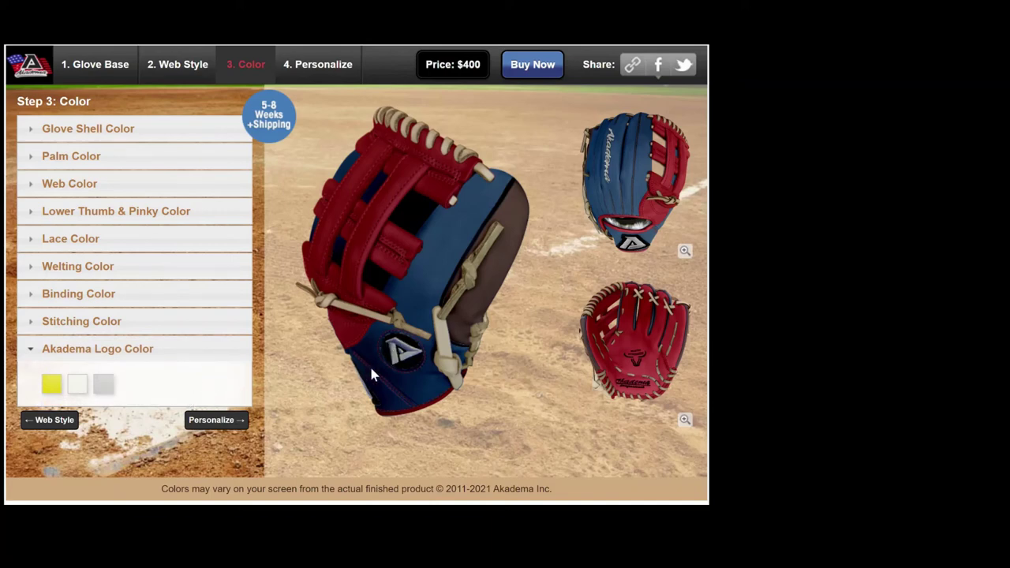
{"action": "left_click", "coordinate": [79, 385]}
Step: Under Personalize, embroider the player's name in yellow and expand the Add a Flag options
{"action": "left_click", "coordinate": [207, 424]}
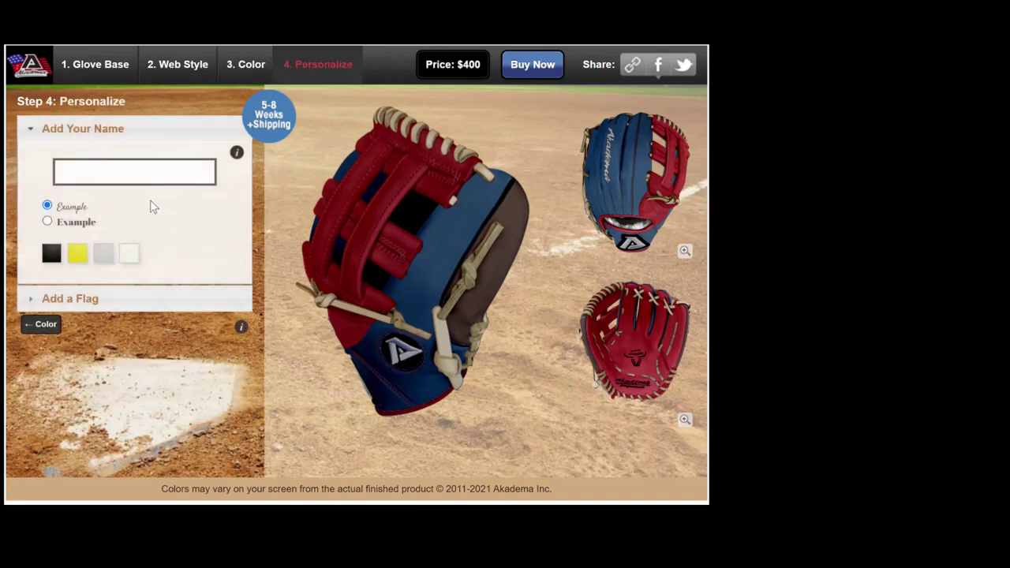
{"action": "left_click", "coordinate": [153, 186]}
{"action": "type", "text": "Br"}
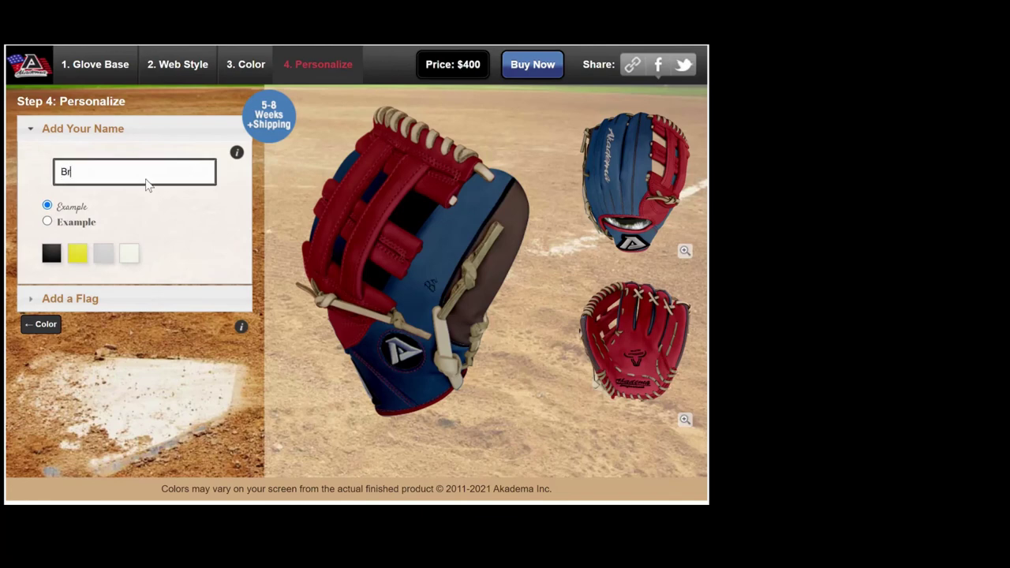
{"action": "type", "text": "andon"}
{"action": "left_click", "coordinate": [76, 253]}
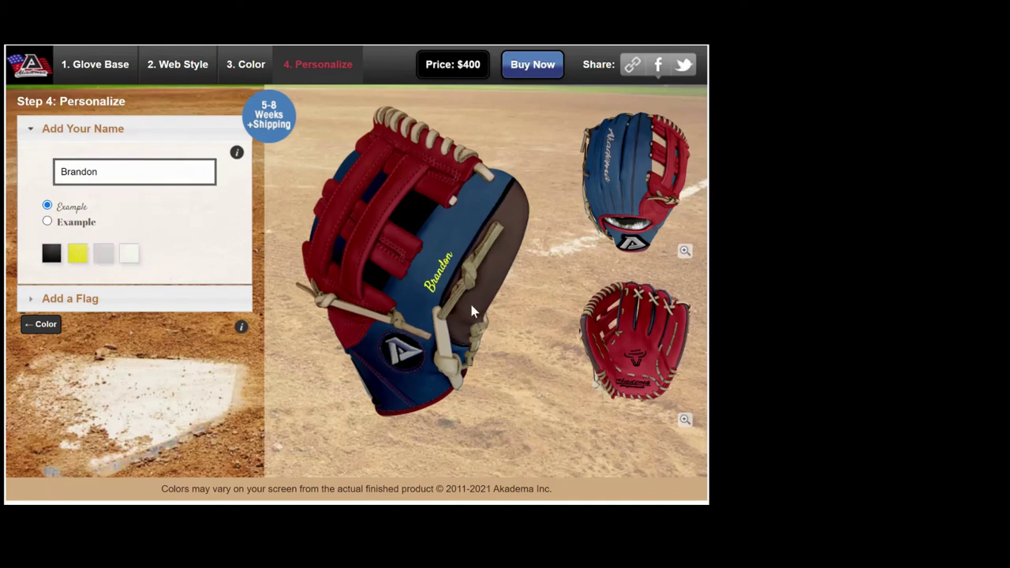
{"action": "left_click", "coordinate": [226, 298]}
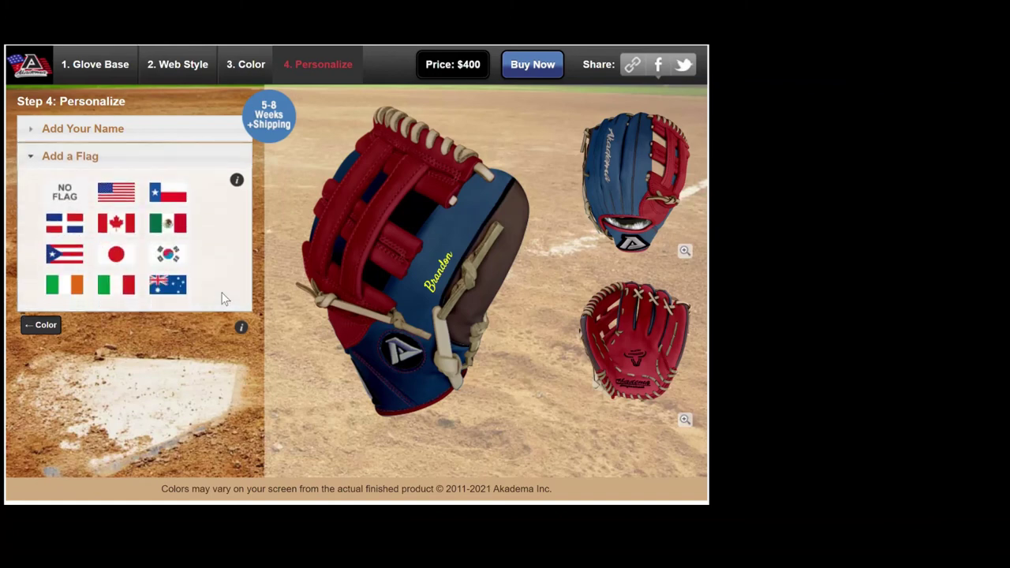